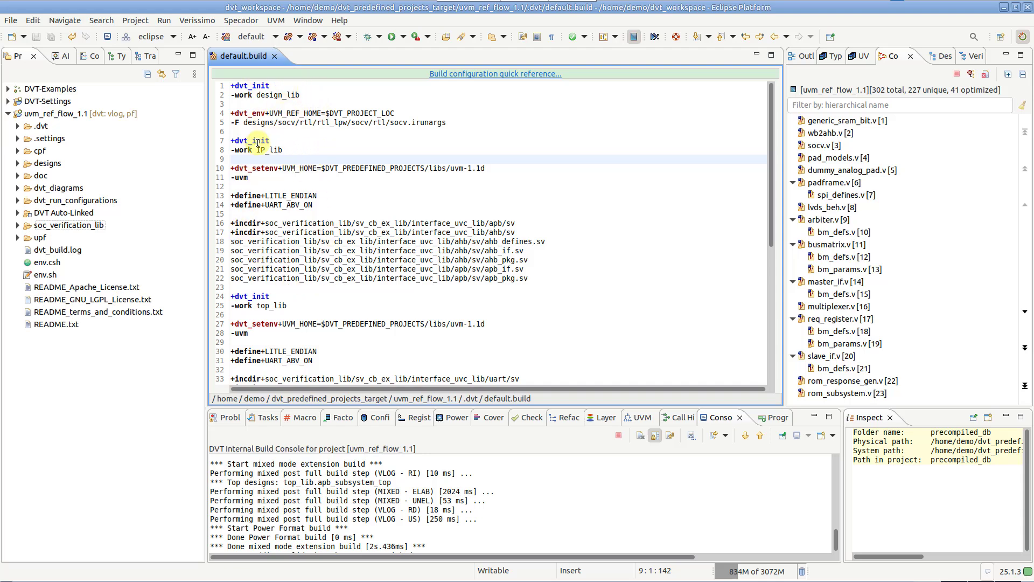
# Add the directive +dvt_precompiled_db_auto+precompiled_db above the first +dvt_init section in default.build and save the file
pyautogui.scroll(-9, 273, 215)
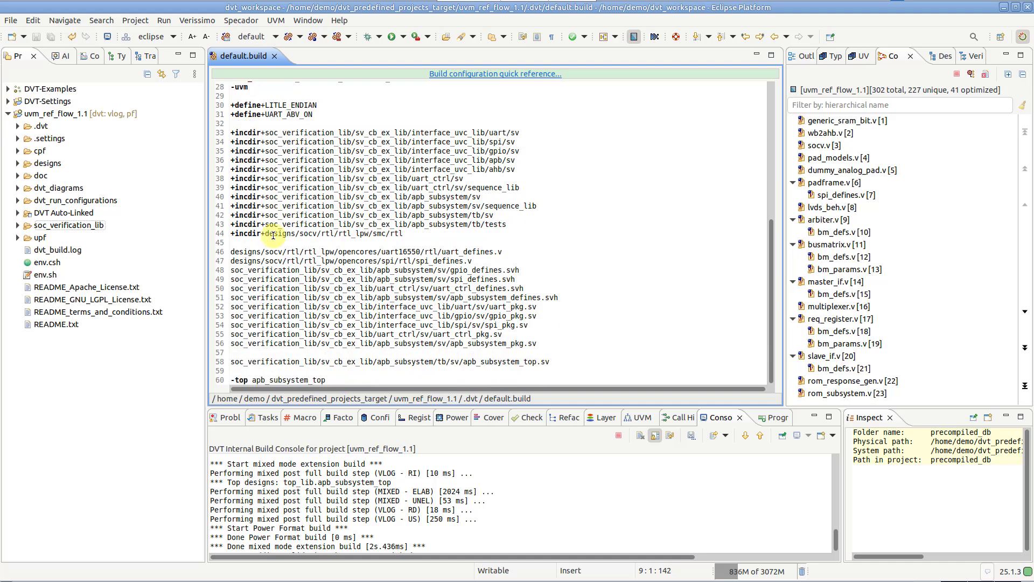
pyautogui.scroll(5, 273, 236)
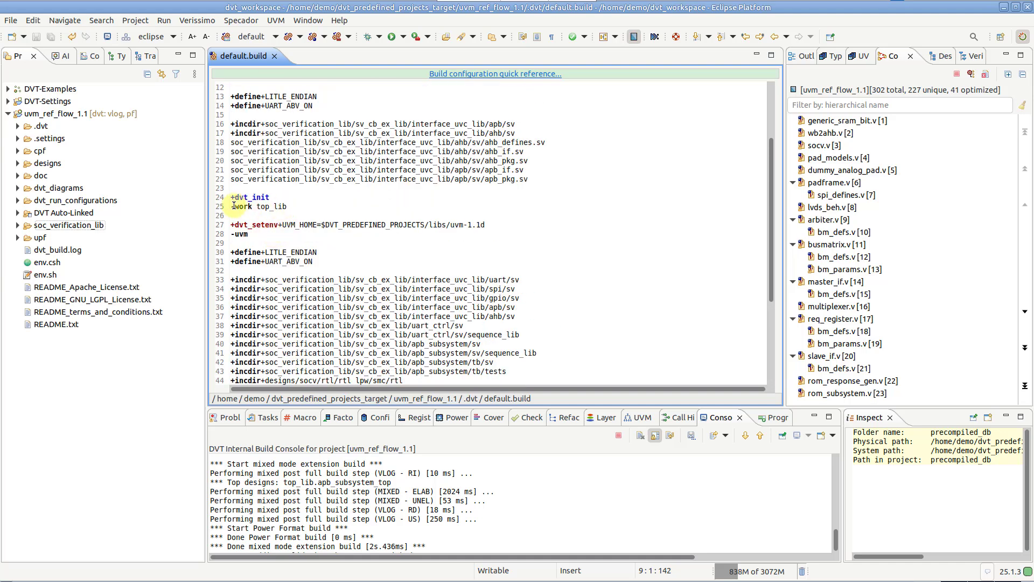
pyautogui.scroll(4, 272, 206)
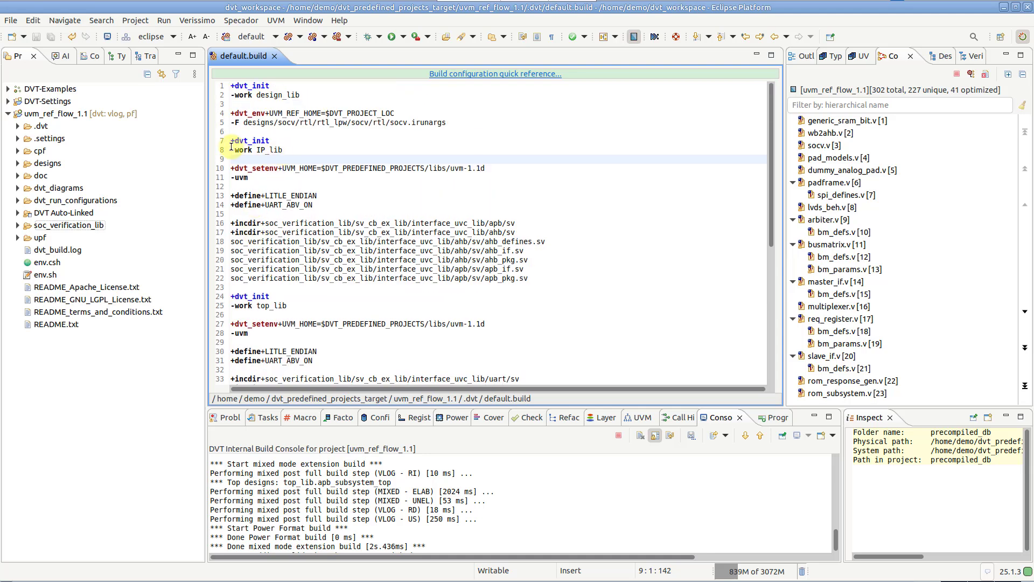
pyautogui.click(232, 86)
pyautogui.press('Return')
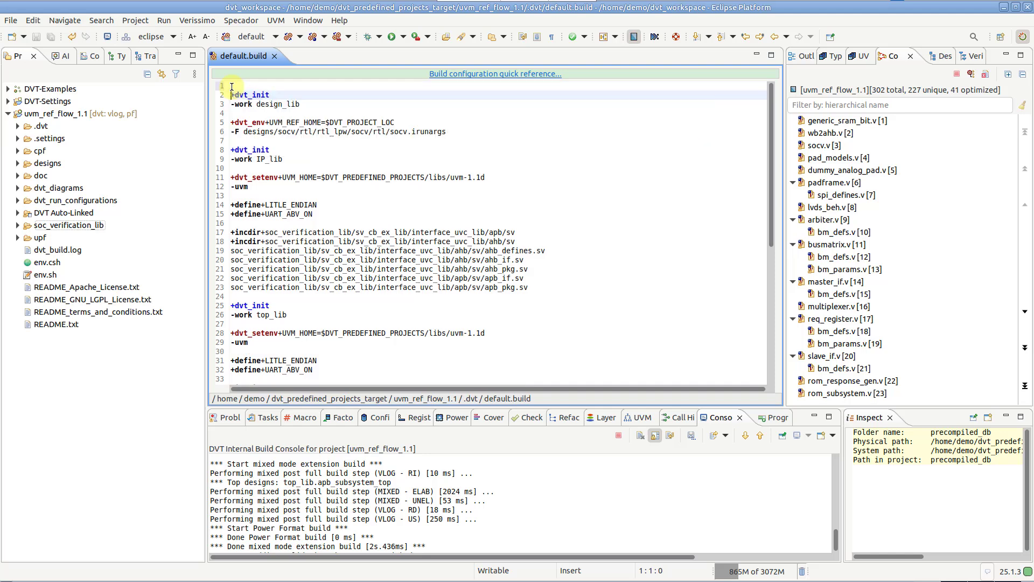
pyautogui.press('Up')
pyautogui.press('Return')
pyautogui.press('Up')
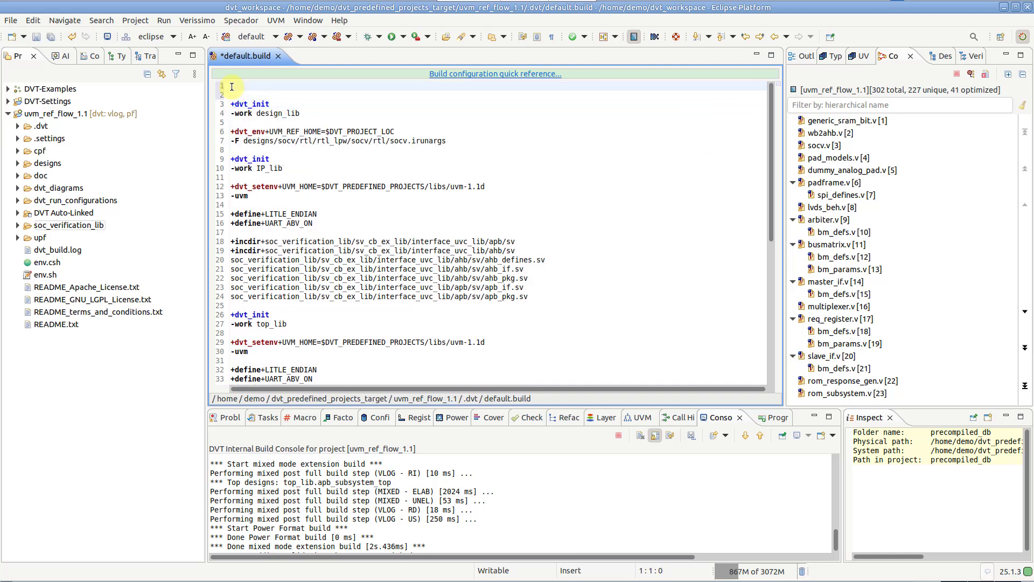
pyautogui.write('+dvt_prec')
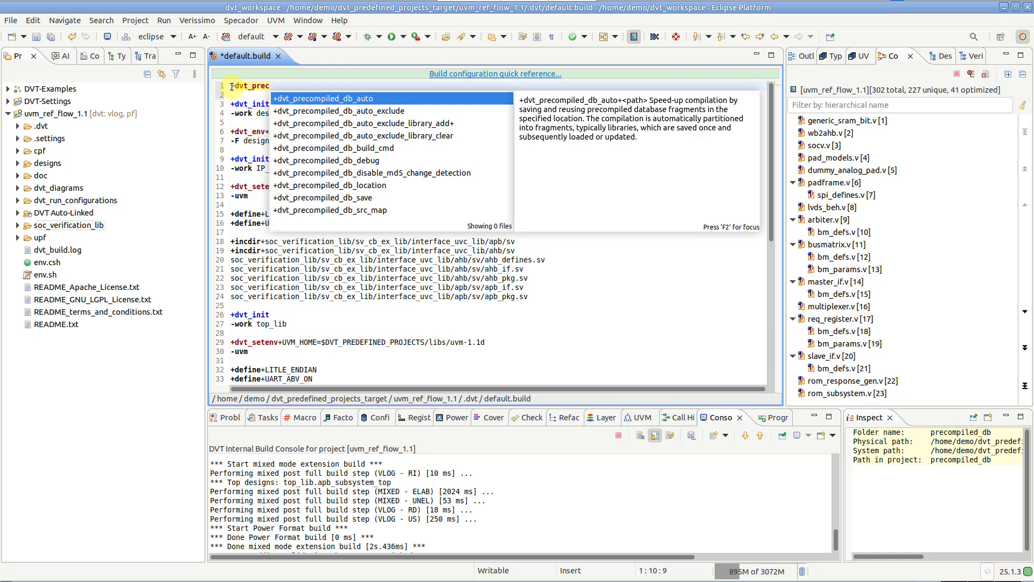
pyautogui.press('Return')
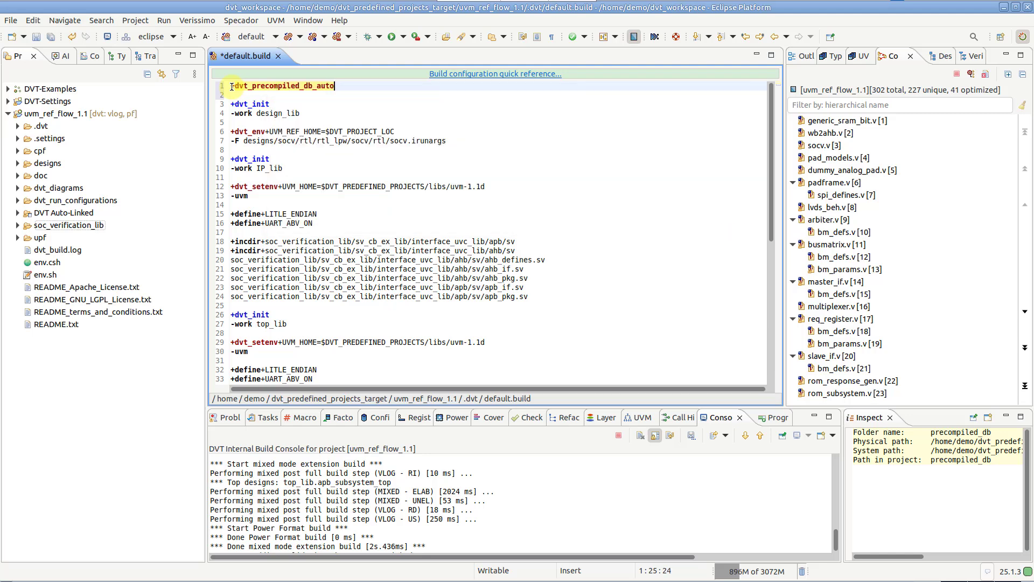
pyautogui.write('+precompiled_db')
pyautogui.hotkey('ctrl', 's')
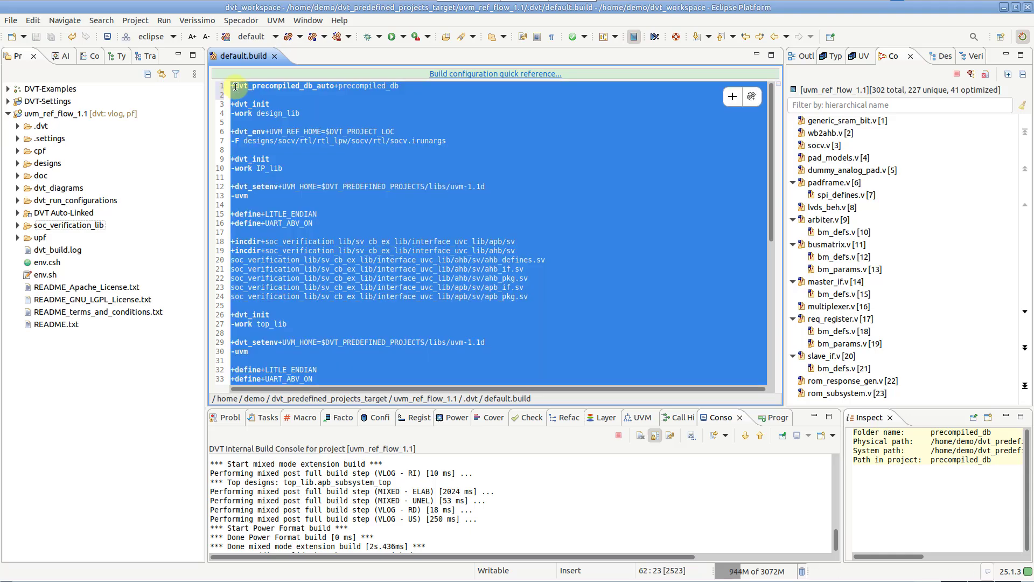
pyautogui.click(318, 124)
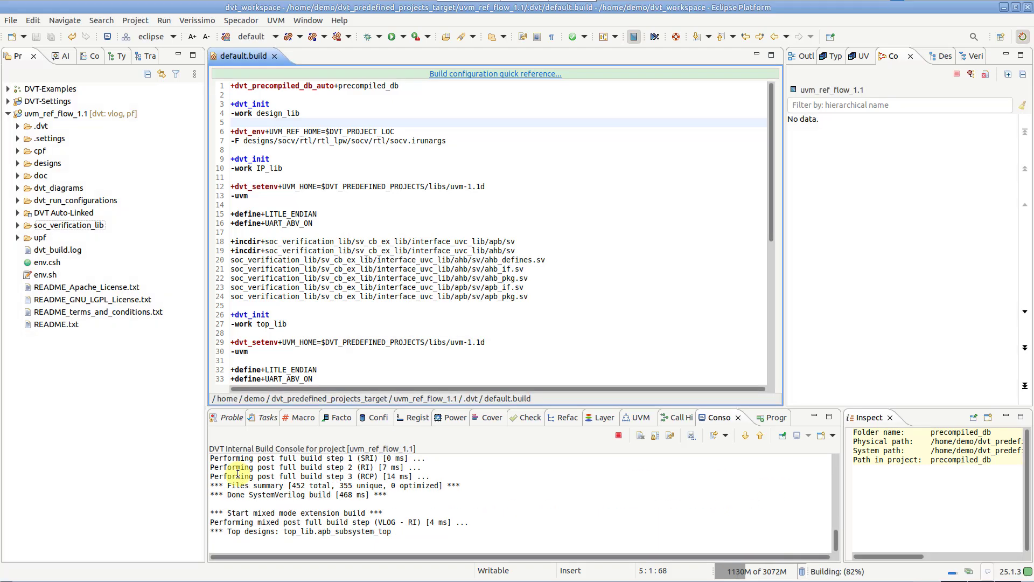
# Expand precompiled_db and its 25.1.3 folder in the uvm_ref_flow_1.1 project, and inspect design_lib, IP_lib and top_lib
pyautogui.click(86, 114)
pyautogui.click(18, 225)
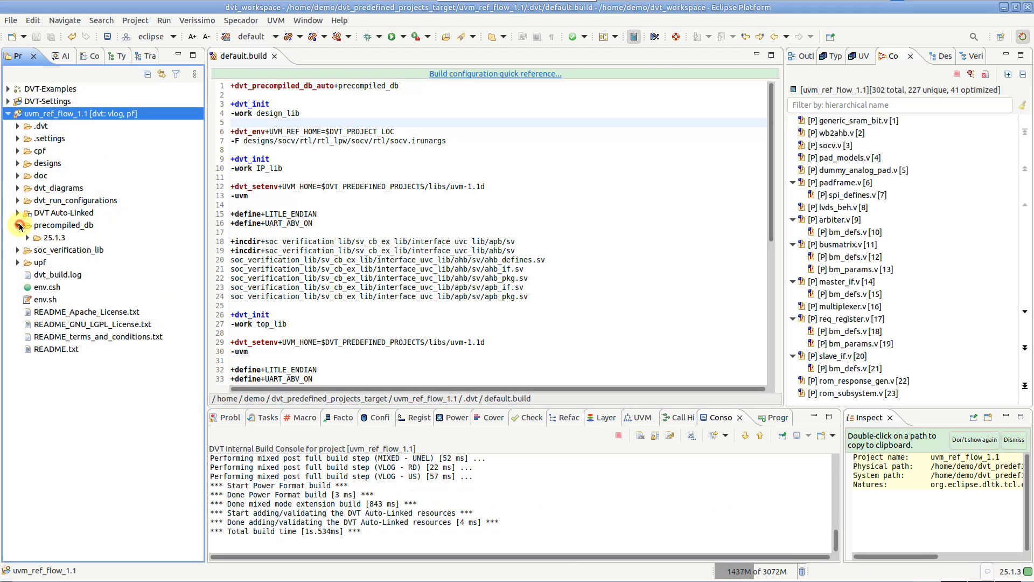
pyautogui.click(27, 237)
pyautogui.click(71, 249)
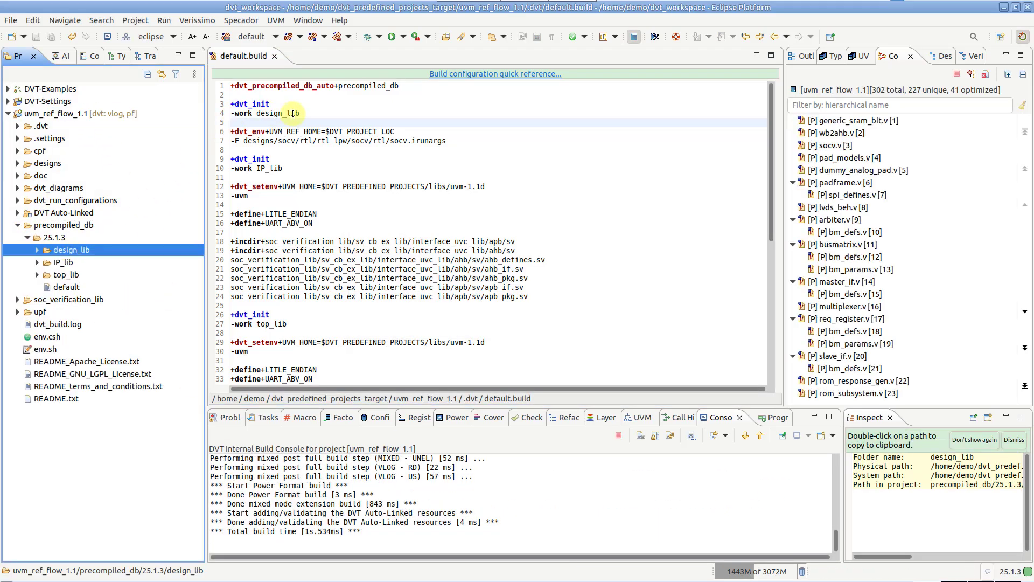
pyautogui.click(80, 262)
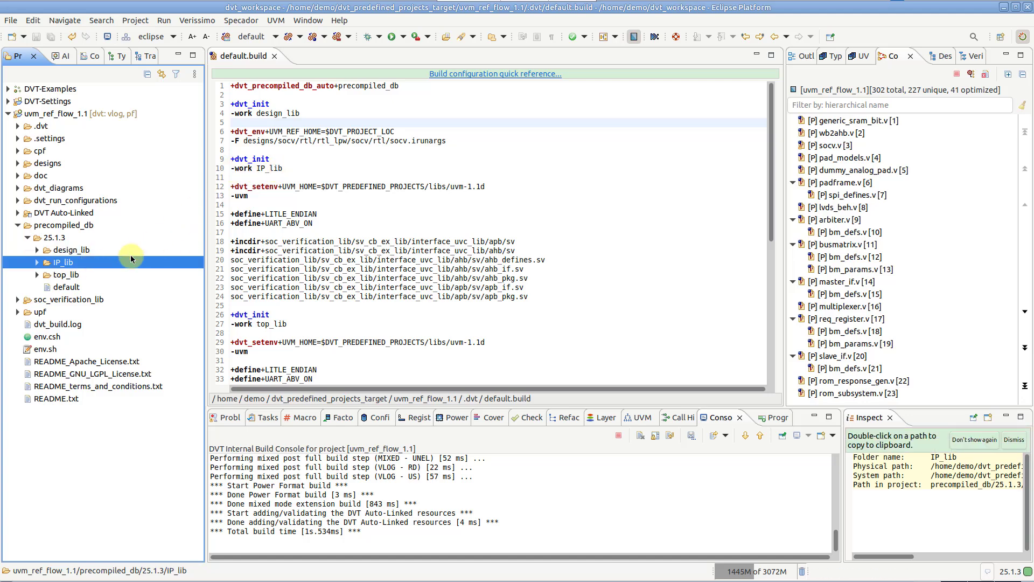
pyautogui.click(86, 275)
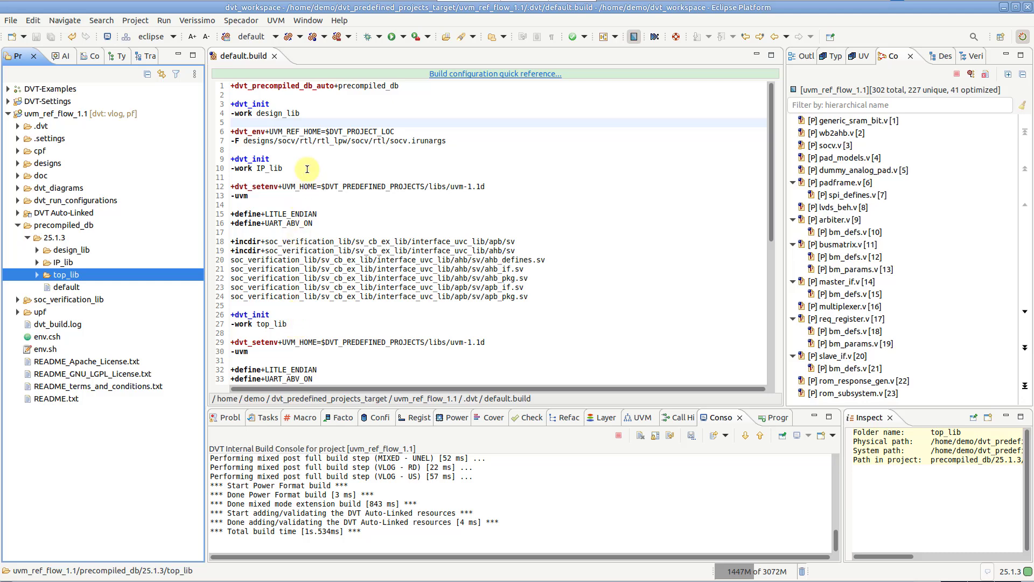
# Rebuild the uvm_ref_flow_1.1 project and check the build log for the loading of the precompiled databases
pyautogui.click(313, 36)
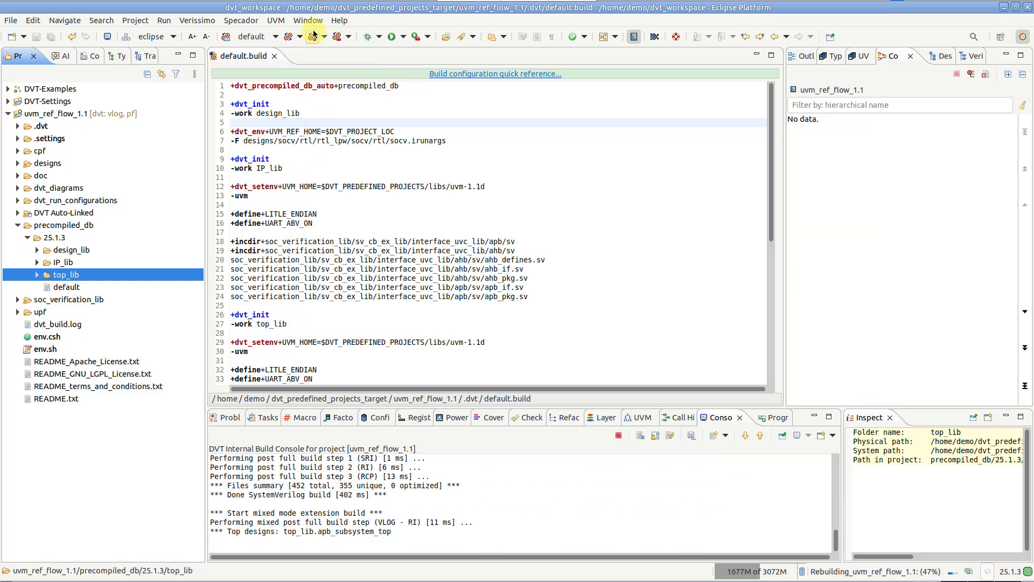
pyautogui.scroll(5, 239, 466)
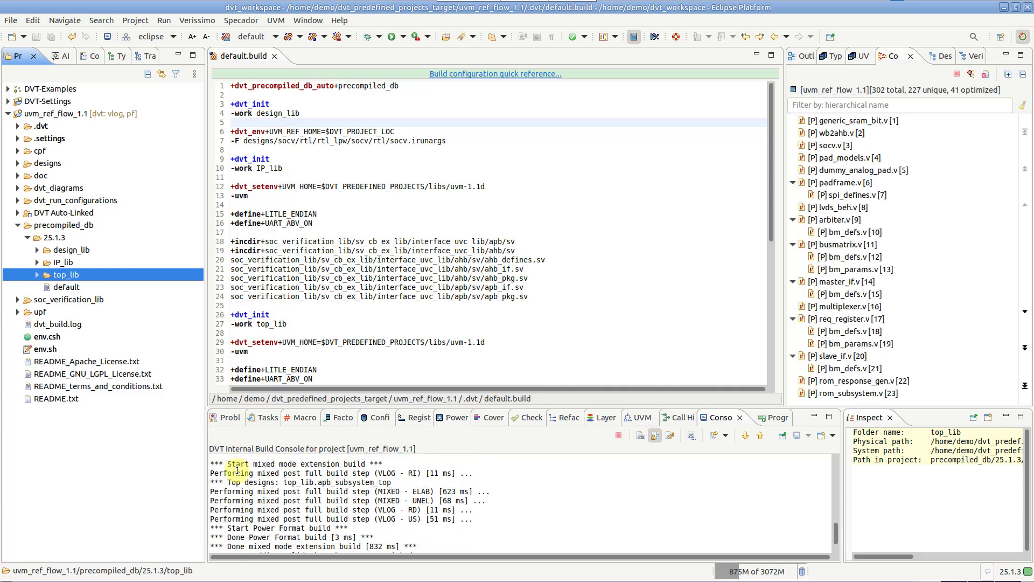
pyautogui.scroll(2, 237, 468)
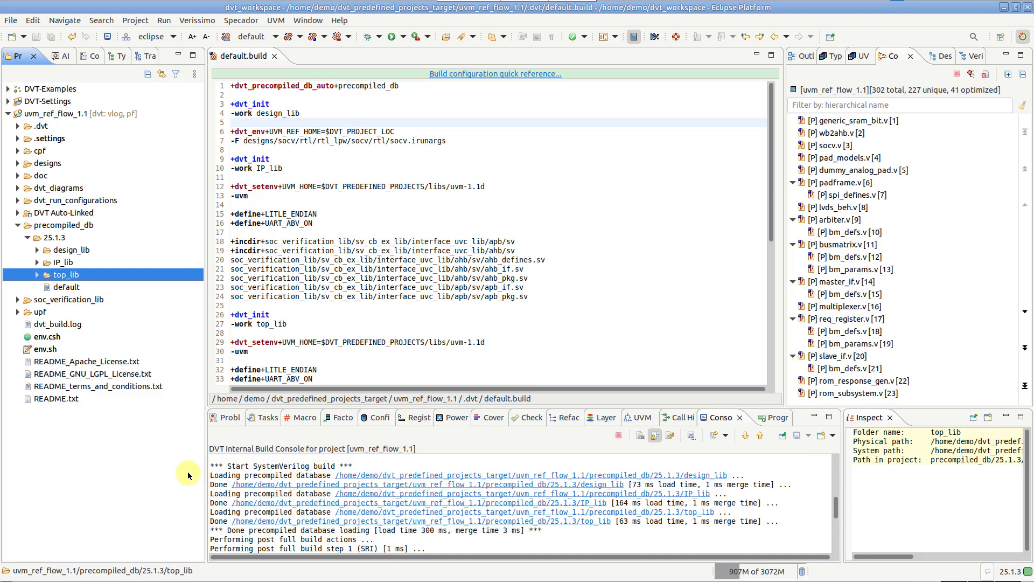
# Set UA_TX_FIFO_DEPTH to 14 in uart_ctrl_defines.svh, save it, and rebuild the project from default.build
pyautogui.scroll(-9, 277, 367)
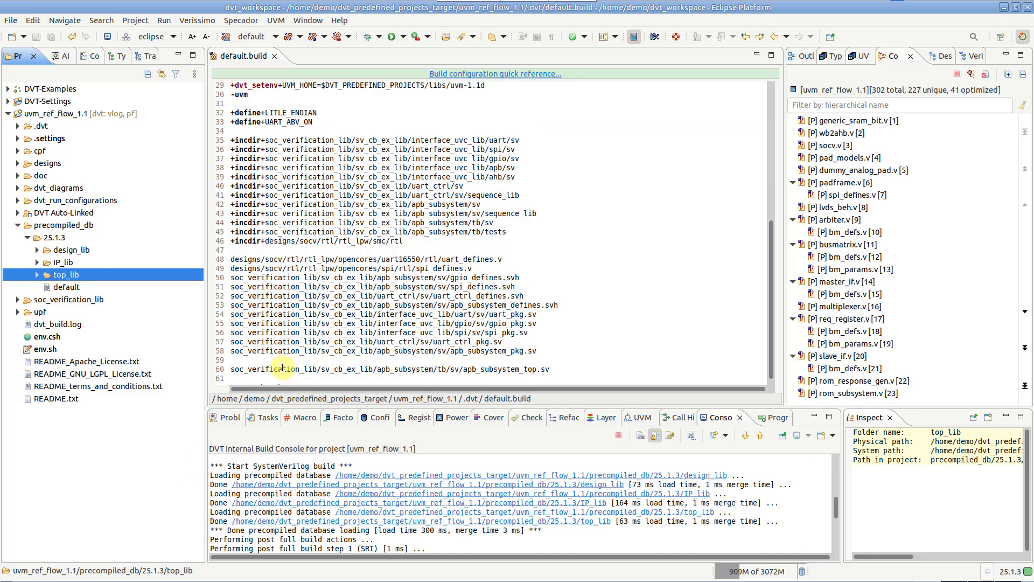
pyautogui.keyDown('ctrl'); pyautogui.click(447, 296); pyautogui.keyUp('ctrl')
pyautogui.scroll(-6, 423, 307)
pyautogui.click(345, 332)
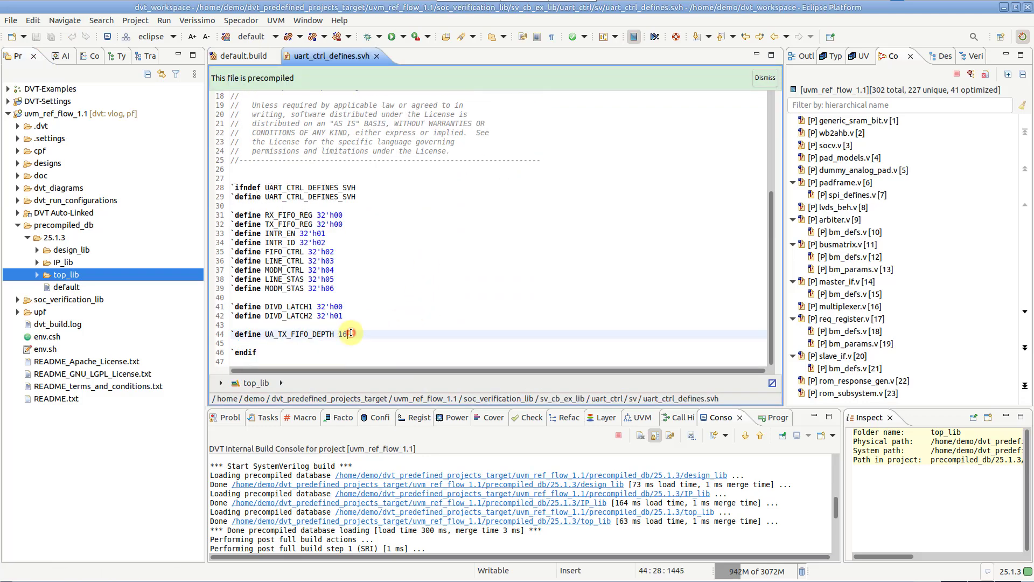
pyautogui.hotkey('ctrl', 's')
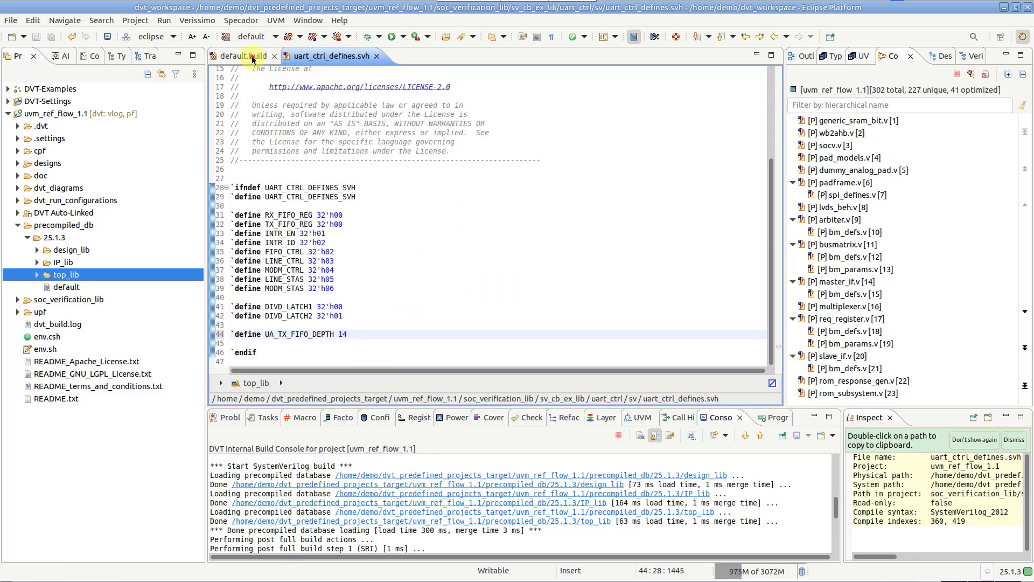
pyautogui.click(245, 56)
pyautogui.click(314, 37)
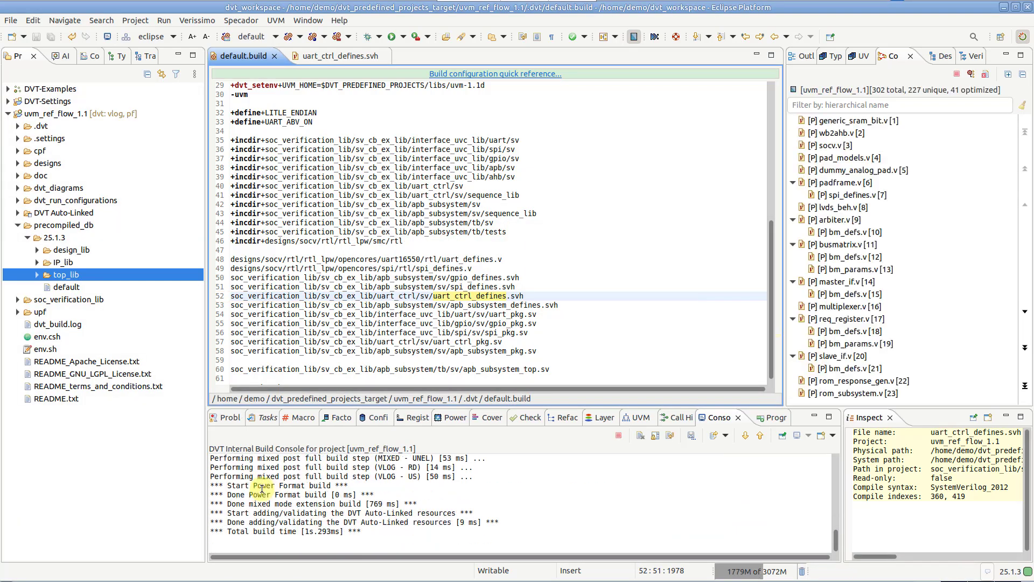
# Exclude top_lib from automatic precompilation by adding +dvt_precompiled_db_auto_exclude_library_add+top_lib on line 2 of default.build, and save
pyautogui.scroll(9, 272, 372)
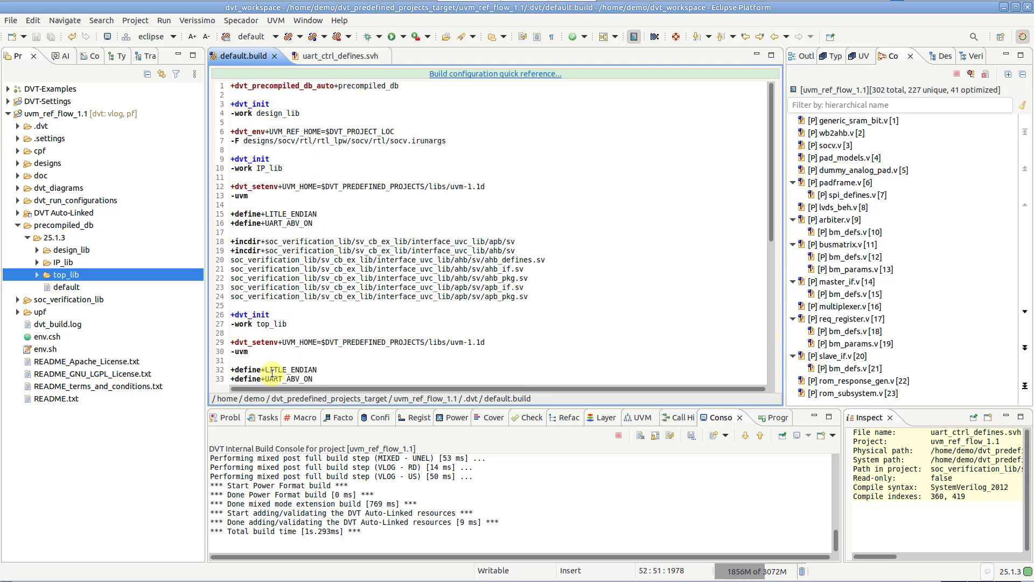
pyautogui.click(263, 96)
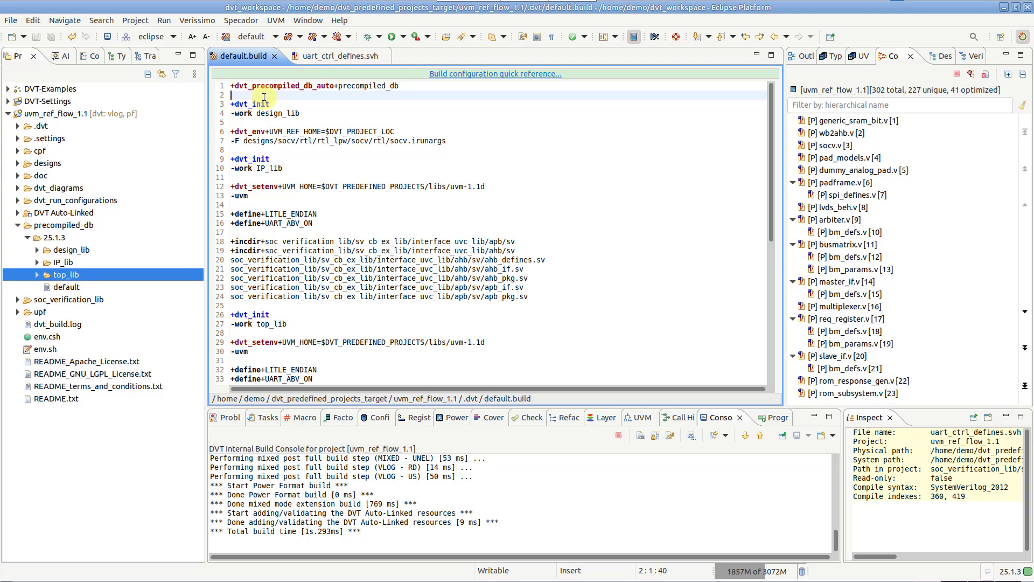
pyautogui.write('+d')
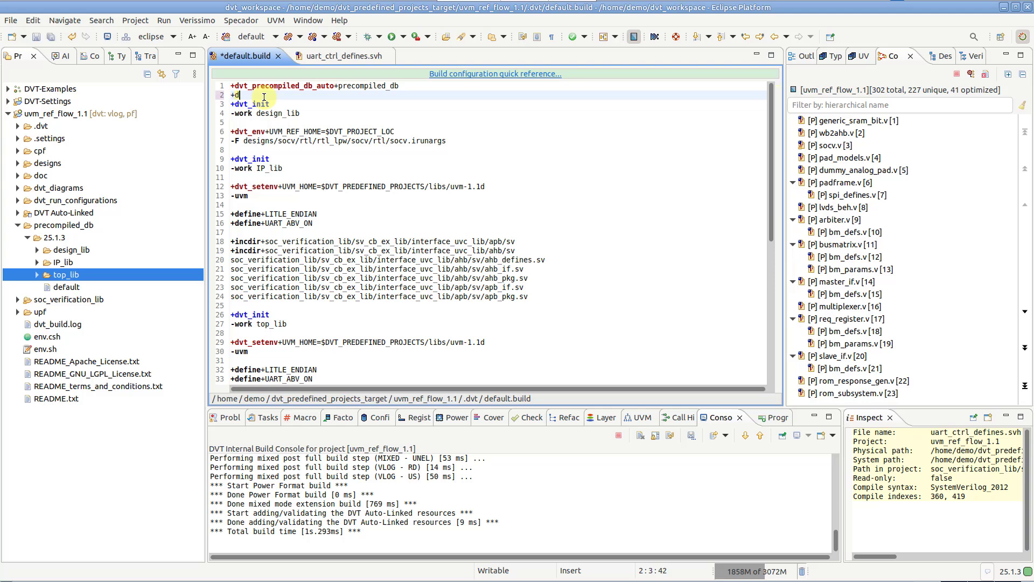
pyautogui.write('vt_prec')
pyautogui.press('Down')
pyautogui.press('Down')
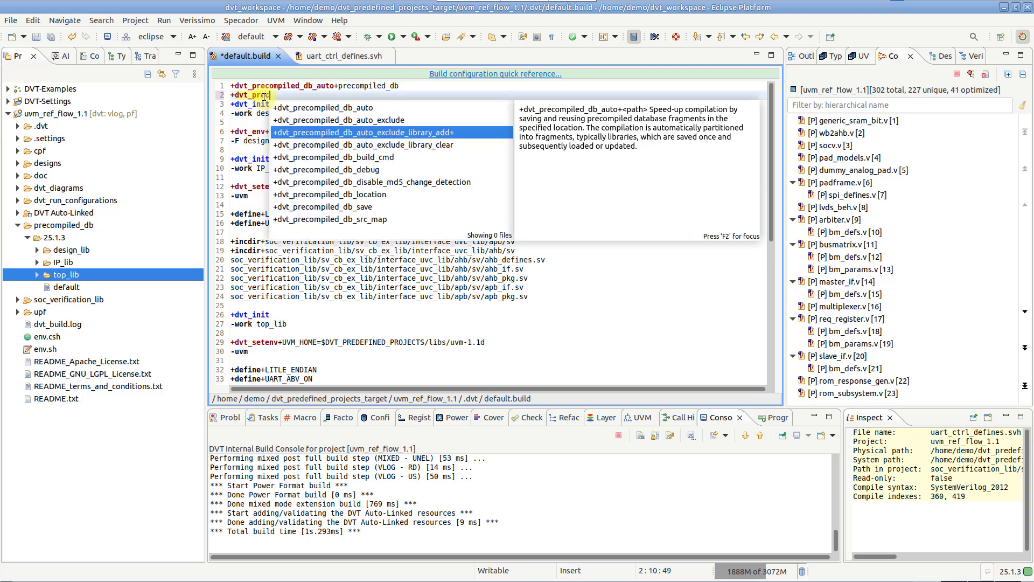
pyautogui.press('Return')
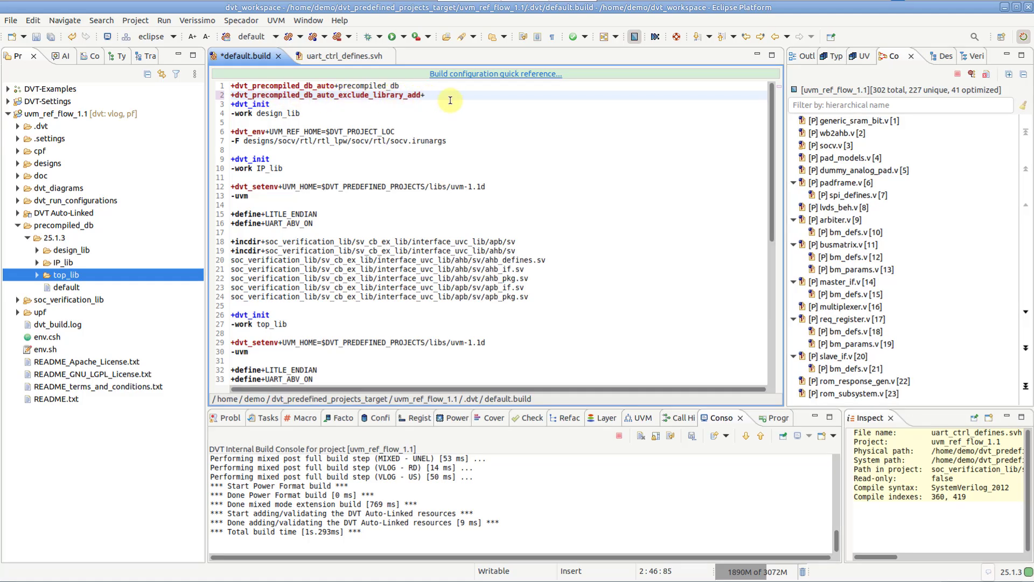
pyautogui.write('top_lib')
pyautogui.hotkey('ctrl', 's')
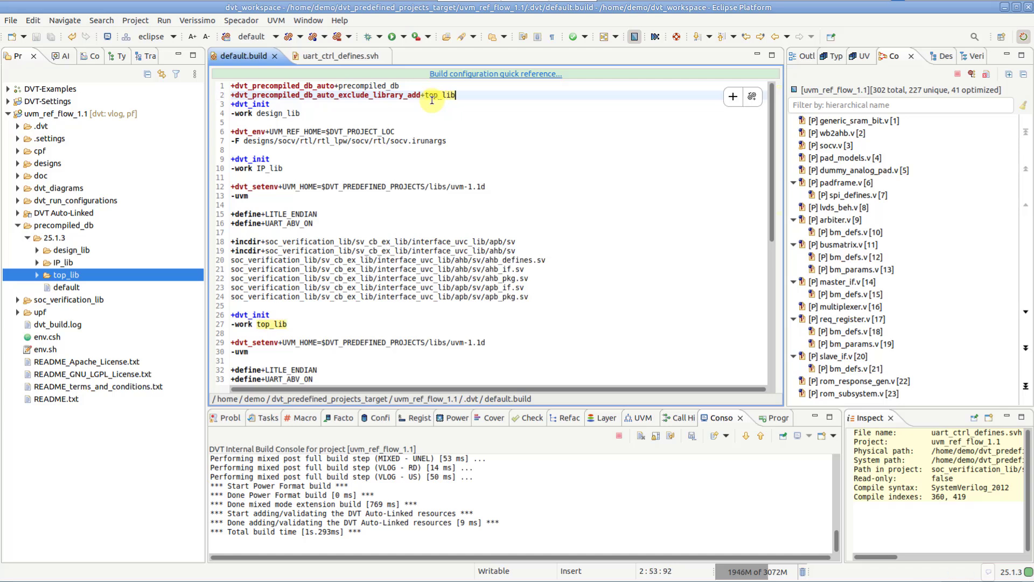
# Switch to the dvt_workspace3 Eclipse window and generate the UVM components diagram of apb_gpio_simple_test
pyautogui.hotkey('alt', 'Tab')
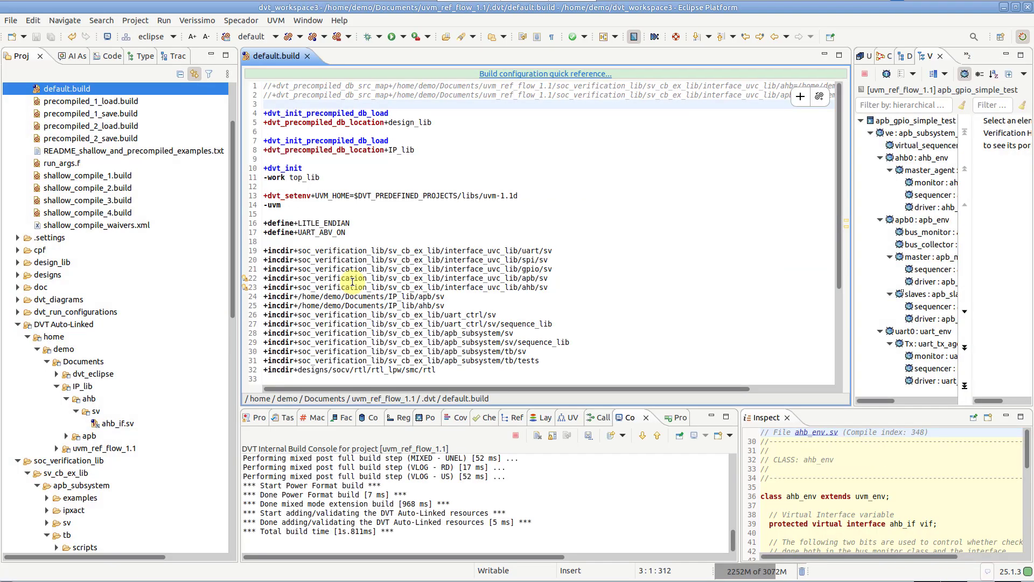
pyautogui.rightClick(875, 121)
pyautogui.click(735, 175)
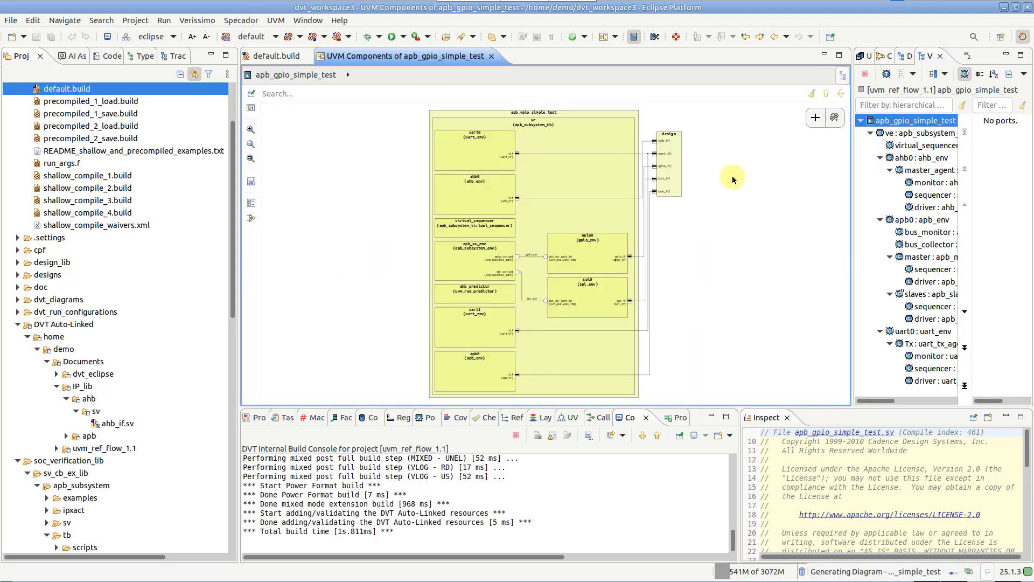
# Step into ahb0 in the diagram, go to its ahb_env type, and close the source file and the diagram
pyautogui.rightClick(463, 190)
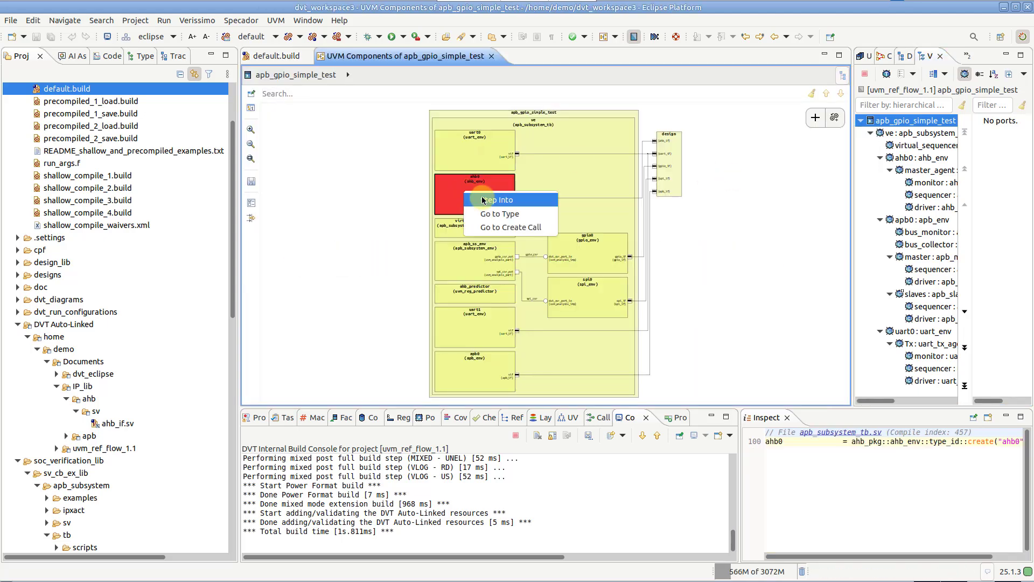
pyautogui.click(483, 198)
pyautogui.rightClick(472, 149)
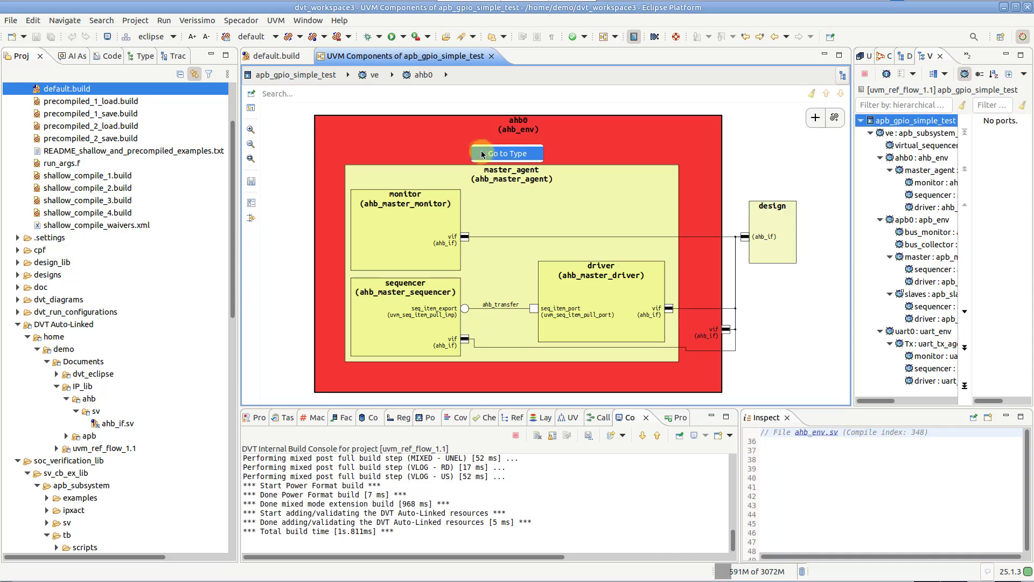
pyautogui.click(482, 153)
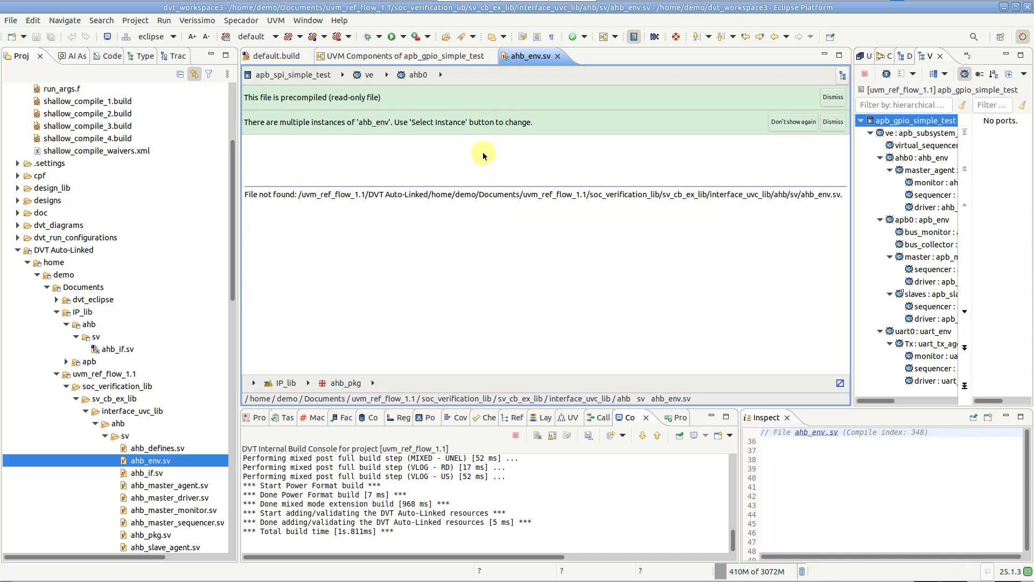
pyautogui.click(558, 56)
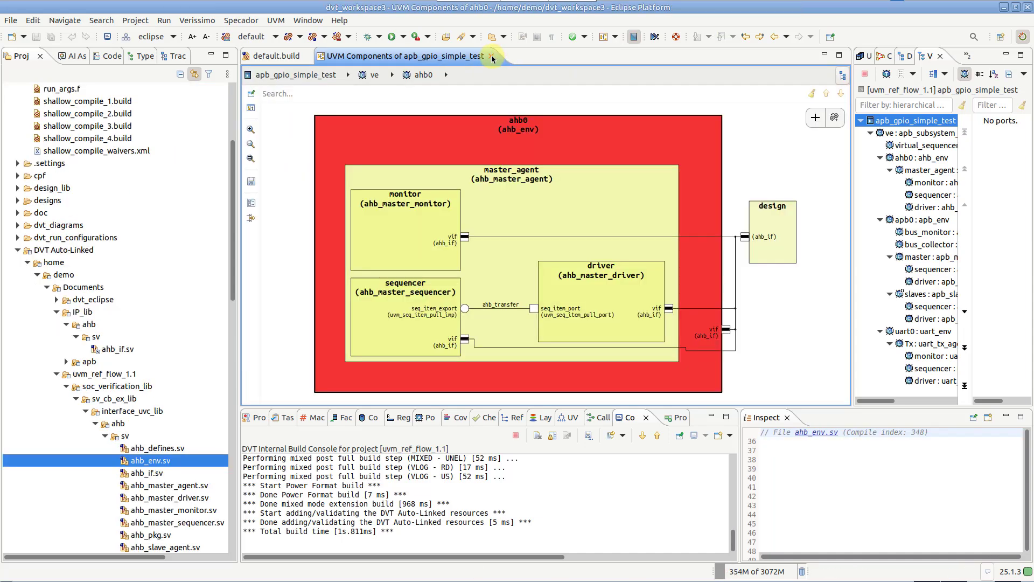
pyautogui.click(491, 57)
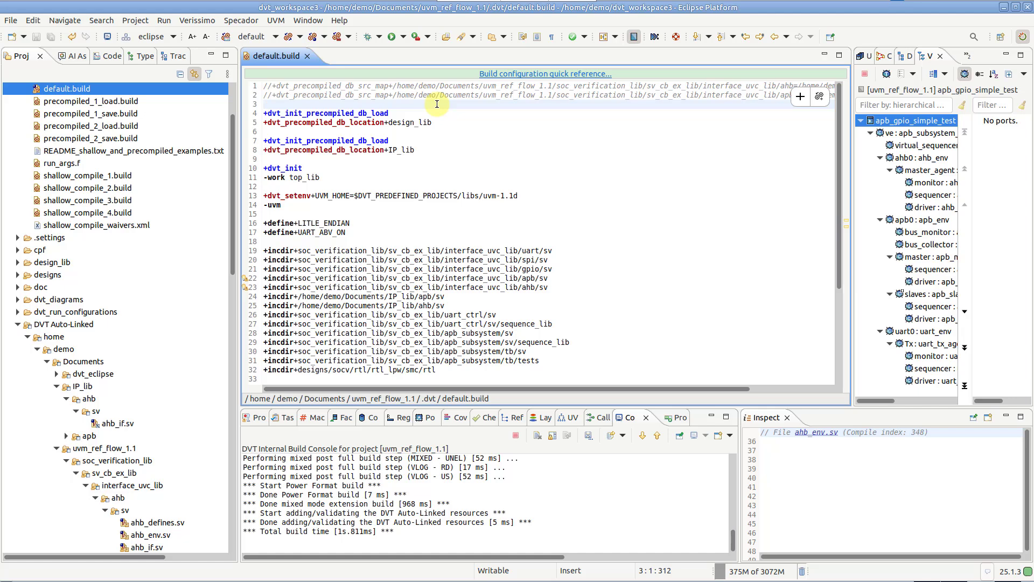
# Uncomment the two +dvt_precompiled_db_src_map lines at the start of default.build and save the file
pyautogui.moveTo(440, 95); pyautogui.dragTo(441, 86)
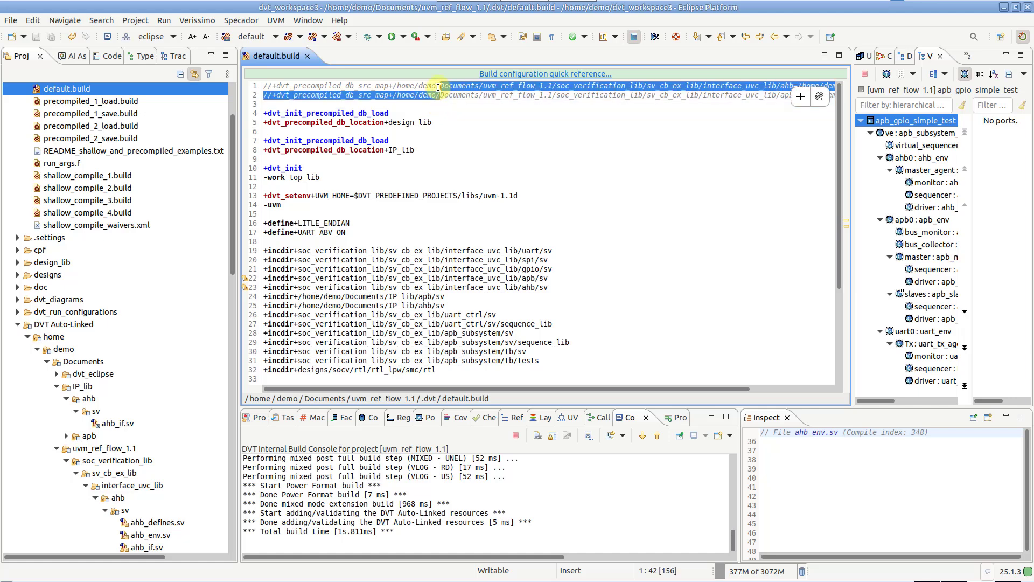
pyautogui.hotkey('ctrl', '/')
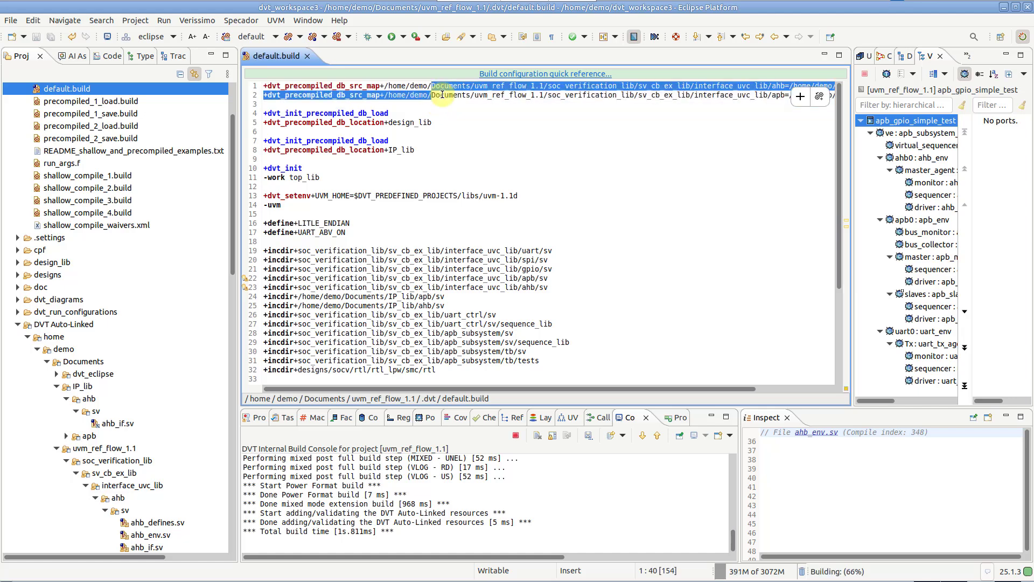
# Rebuild the uvm_ref_flow_1.1 project with the updated default.build and show the UVM components diagram of apb_gpio_simple_test
pyautogui.click(437, 102)
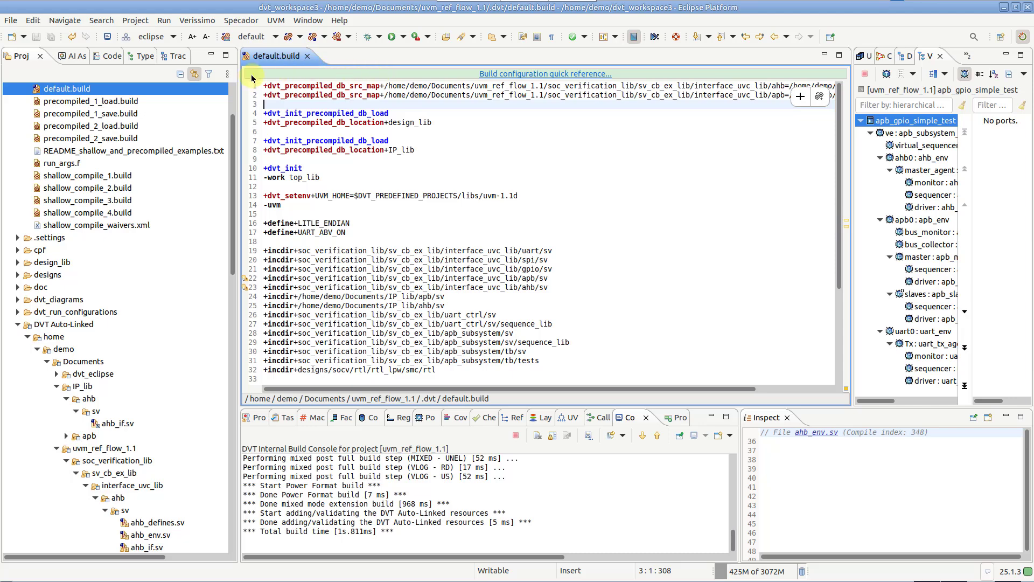
pyautogui.click(312, 36)
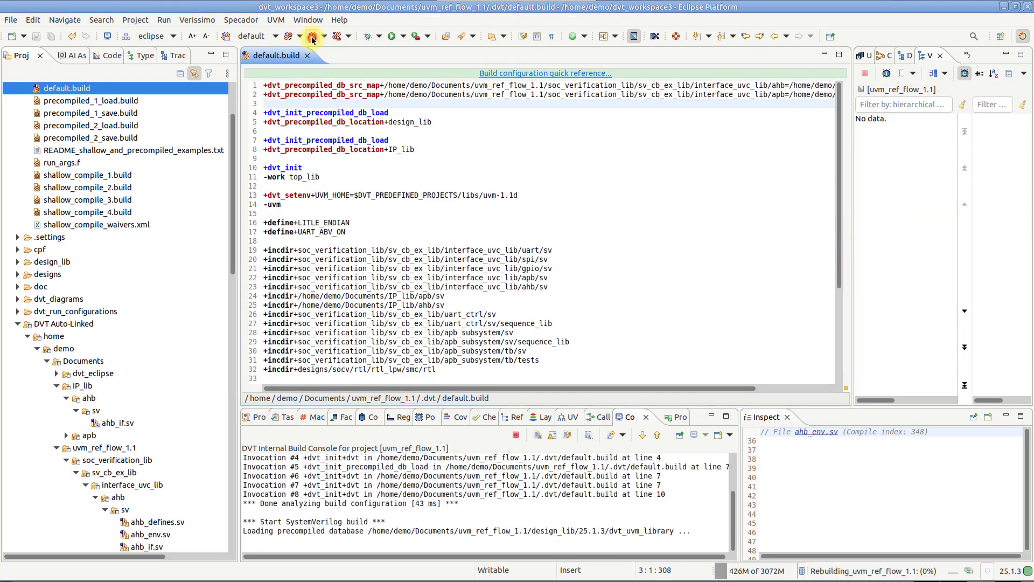
pyautogui.rightClick(872, 121)
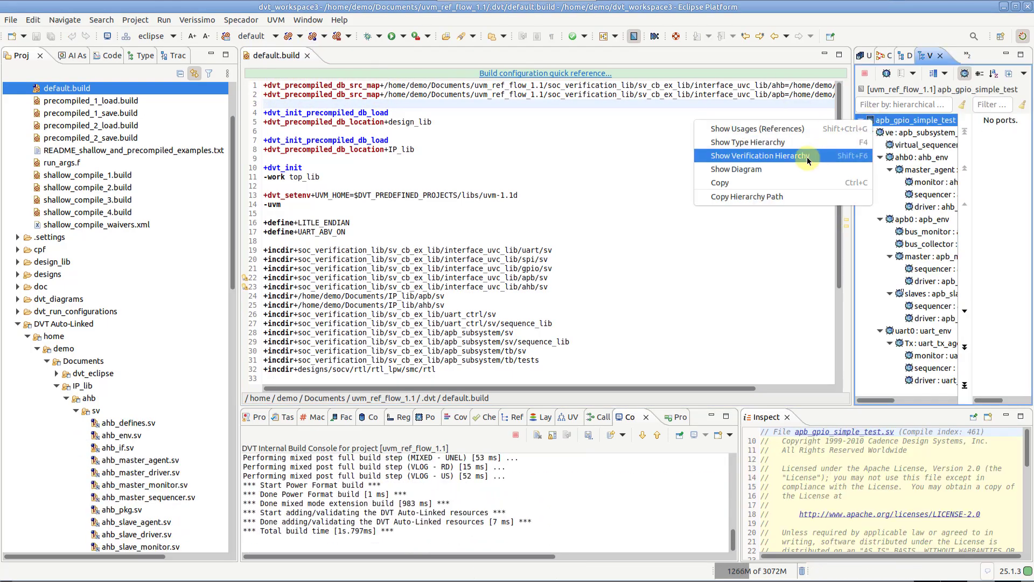
pyautogui.click(799, 170)
# Step into ahb0 in the UVM components diagram and go to the source of its ahb_env type
pyautogui.rightClick(474, 194)
pyautogui.click(478, 202)
pyautogui.rightClick(467, 150)
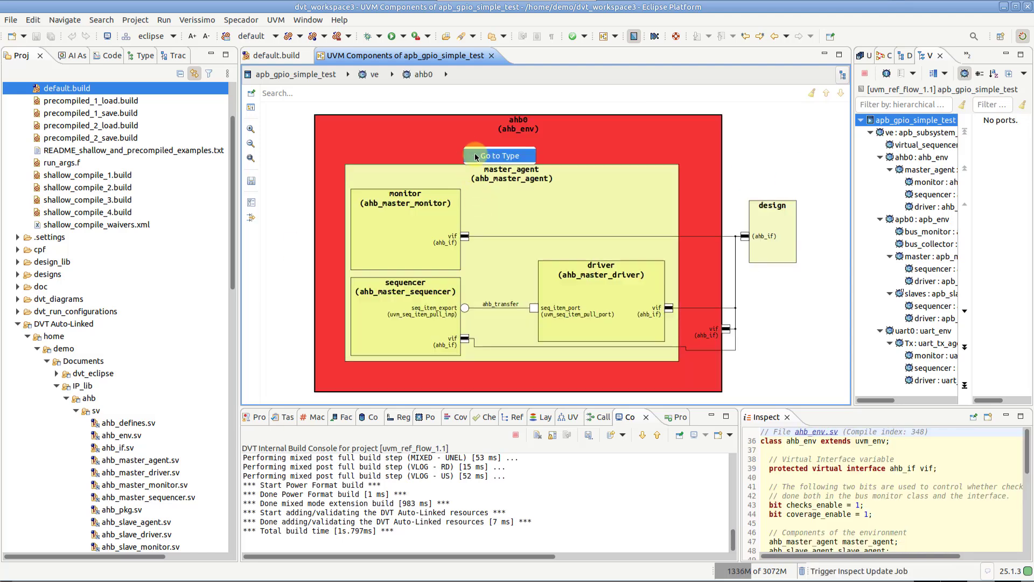
pyautogui.click(475, 155)
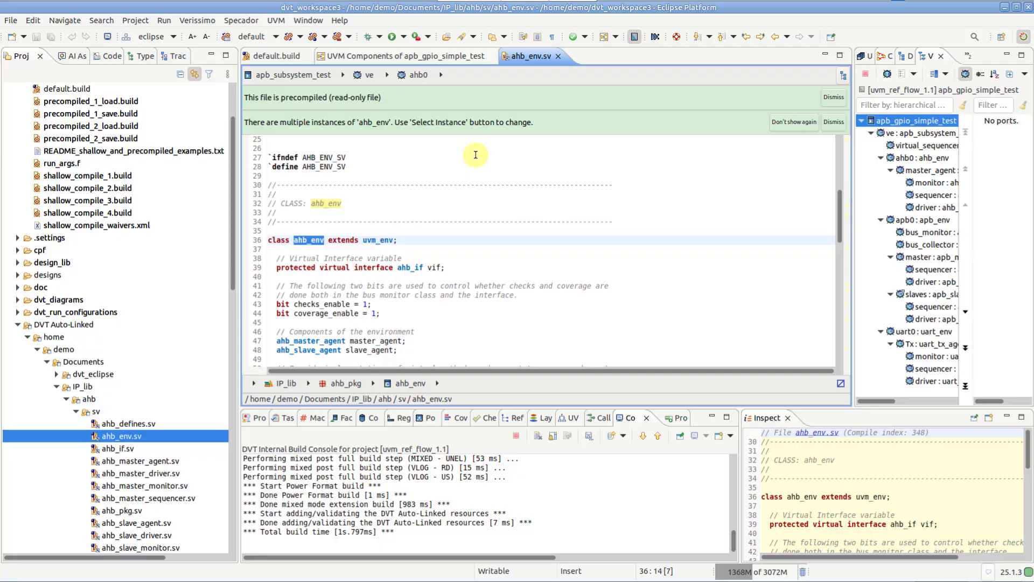
# Switch to the browser's Precompilation Support page and read through source mapping, auto precompiled databases, the approach comparison table and the speed-up recommendations
pyautogui.hotkey('alt', 'Tab')
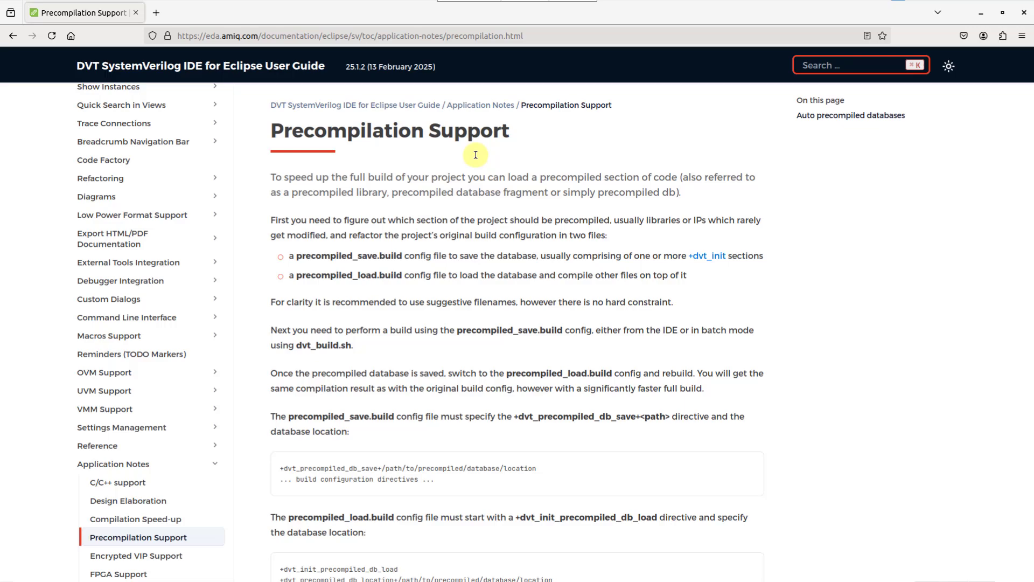
pyautogui.scroll(-8, 475, 155)
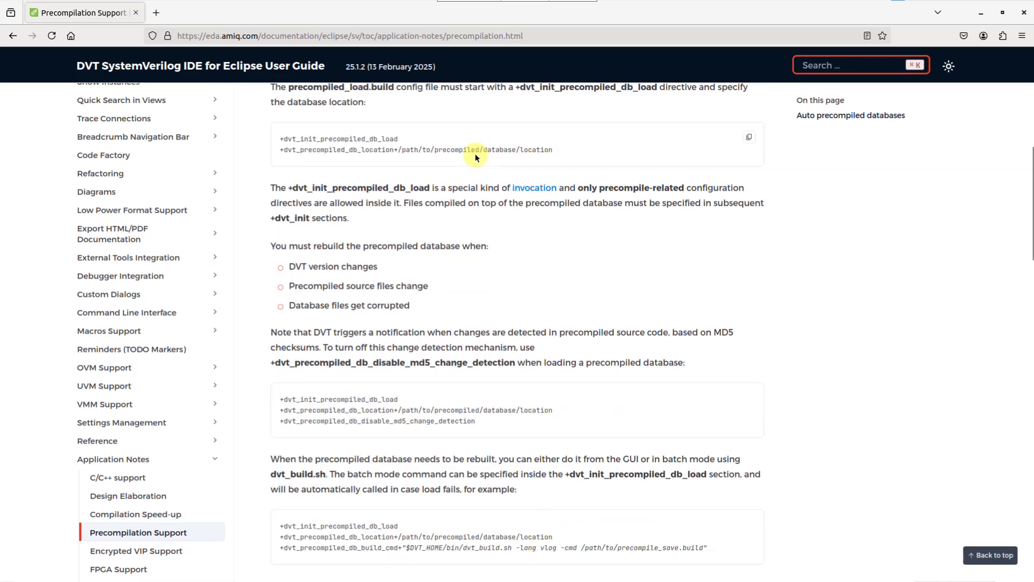
pyautogui.scroll(-8, 475, 156)
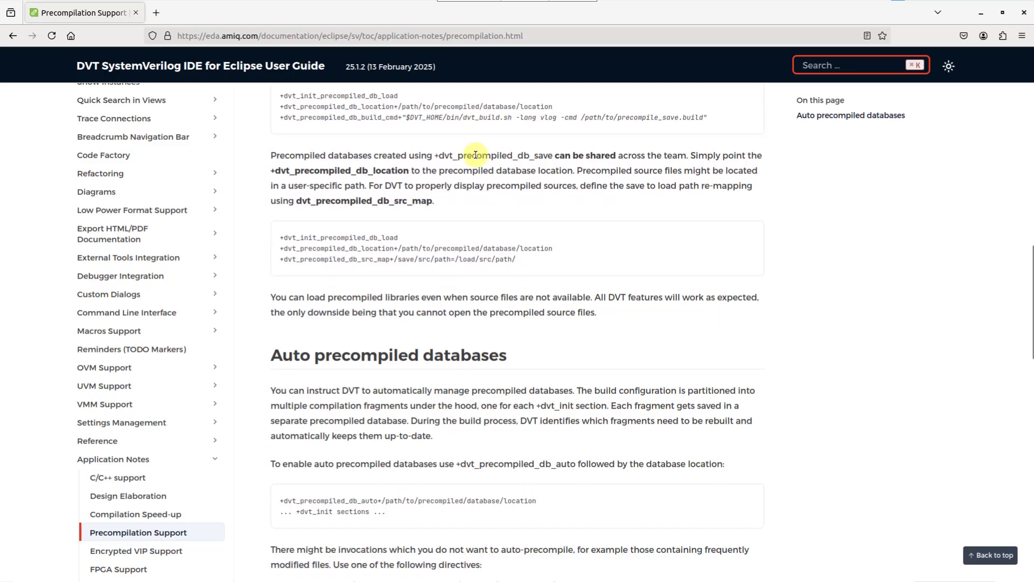
pyautogui.scroll(-11, 476, 155)
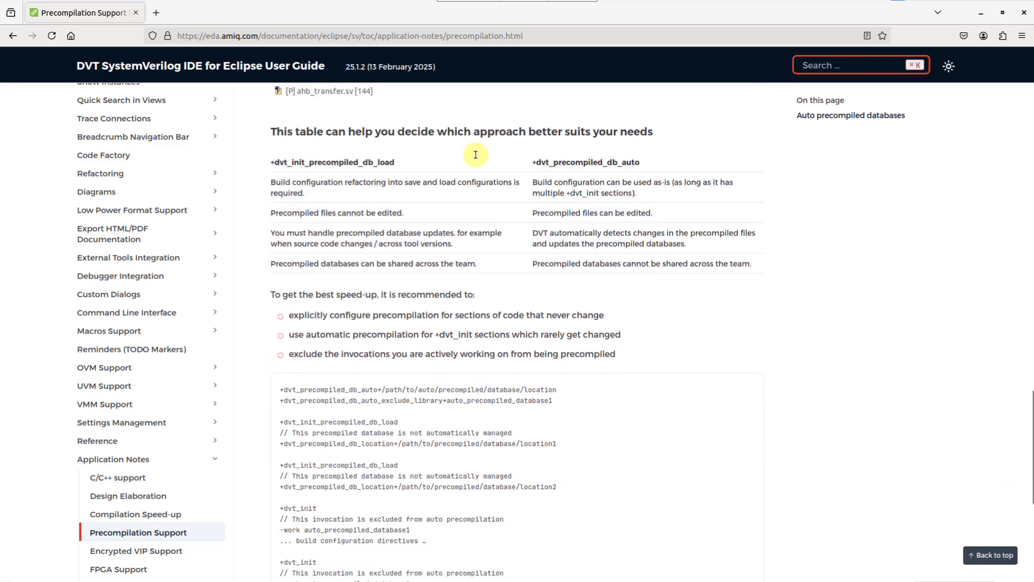
pyautogui.scroll(-3, 475, 155)
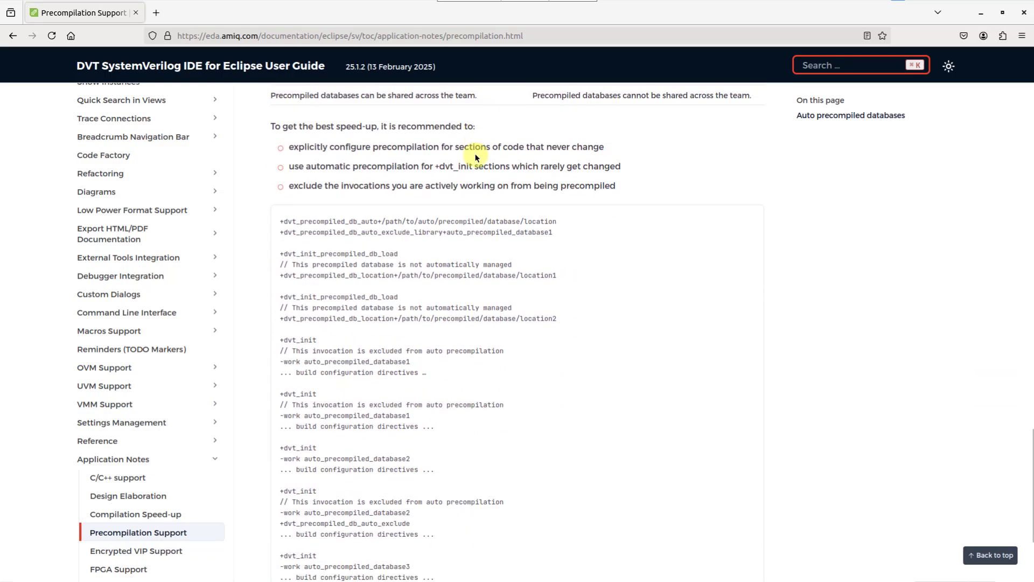
pyautogui.scroll(-1, 476, 157)
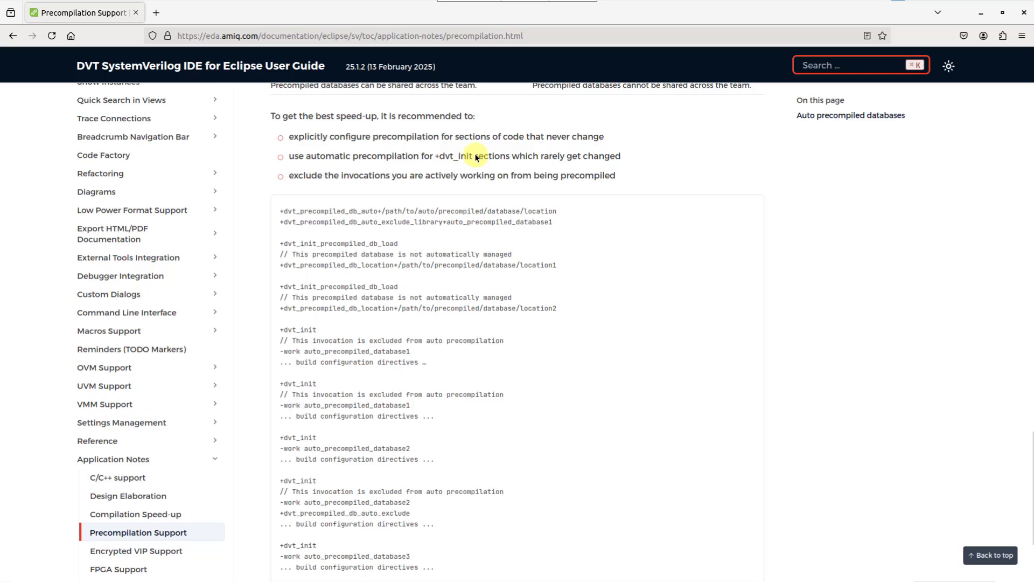